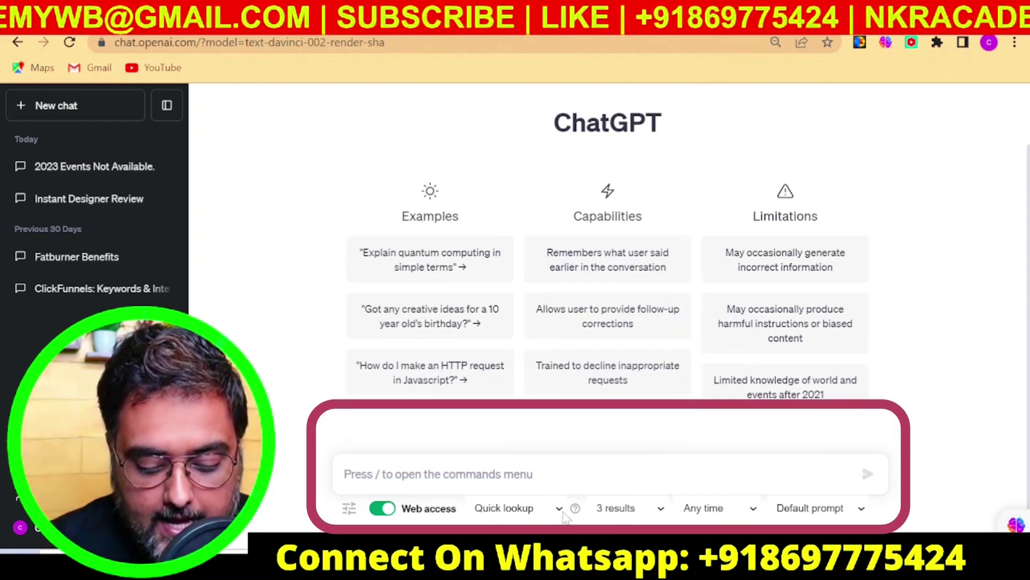
Step: Review the Quick lookup, 3 results, Any time and Default prompt options, then turn web access off
click(559, 510)
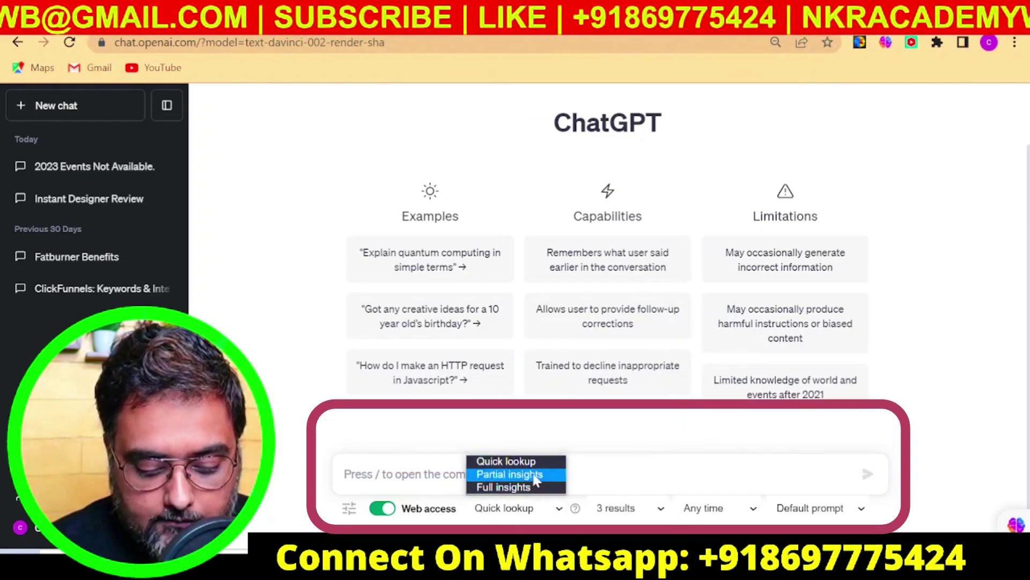
click(617, 509)
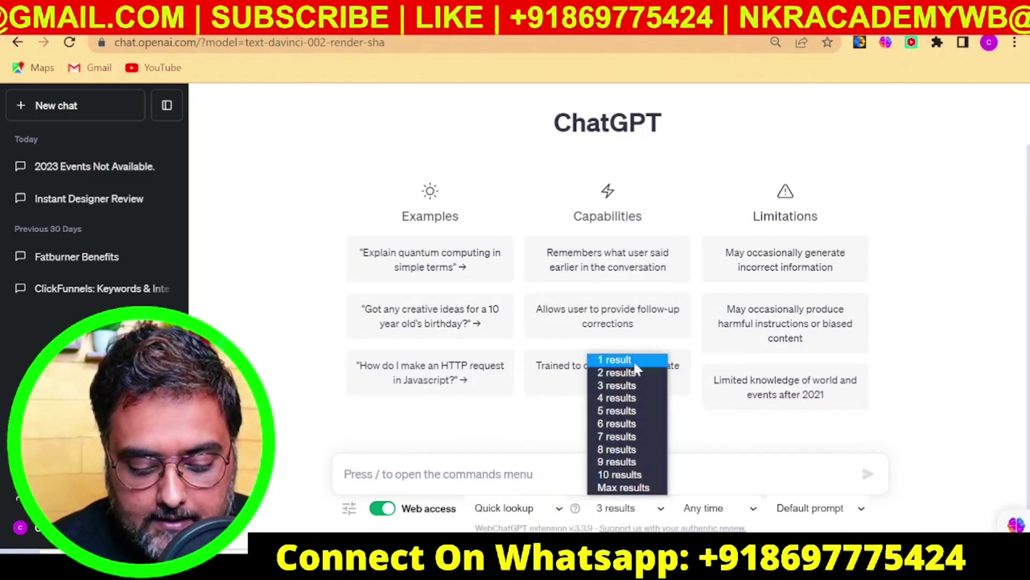
click(754, 510)
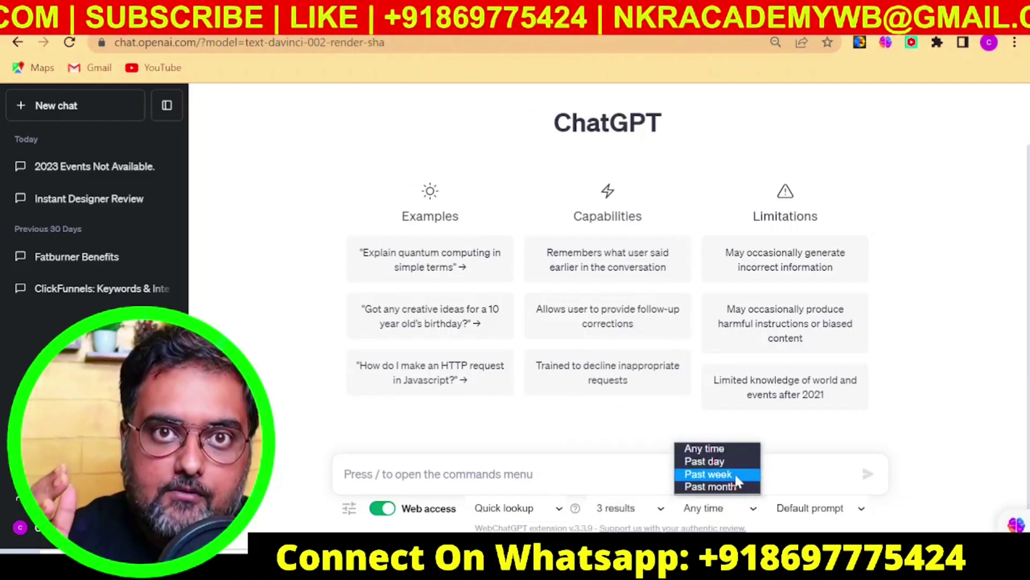
click(861, 508)
click(861, 459)
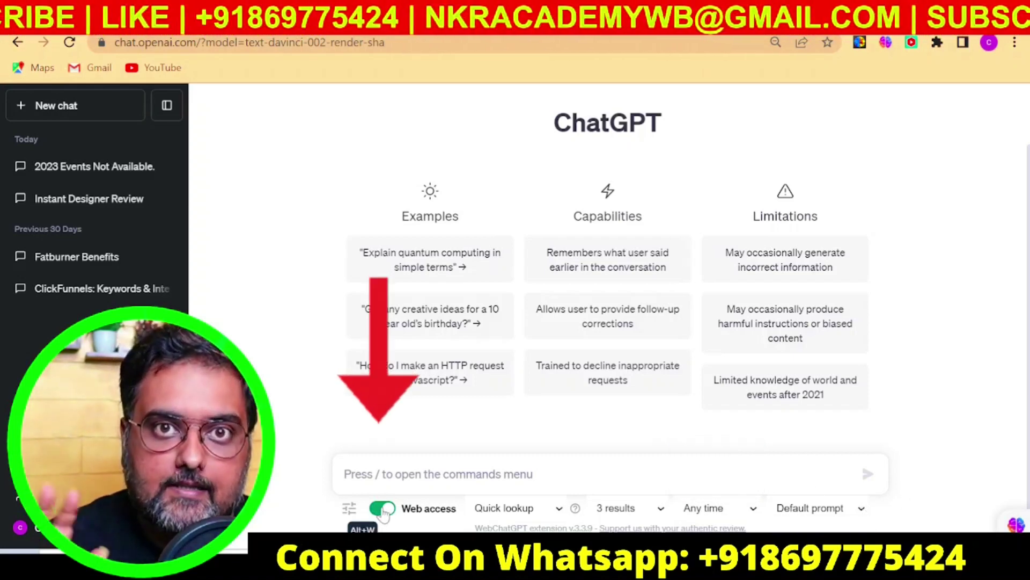
click(382, 509)
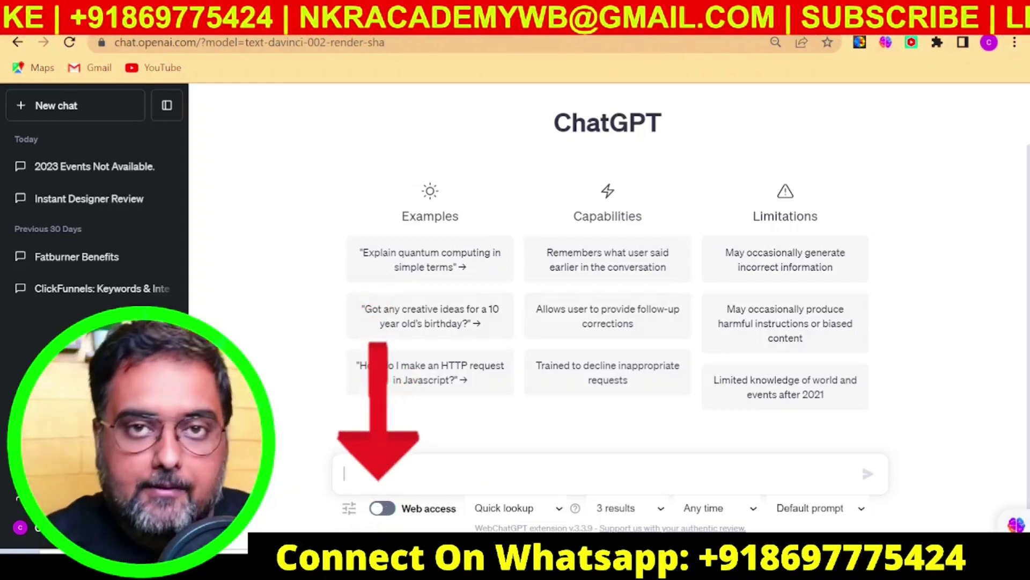
Step: Ask 'can you give the list of vital events in 2023' and highlight the September 2021 cutoff in the reply
text(can you give the list of vital events in 2023)
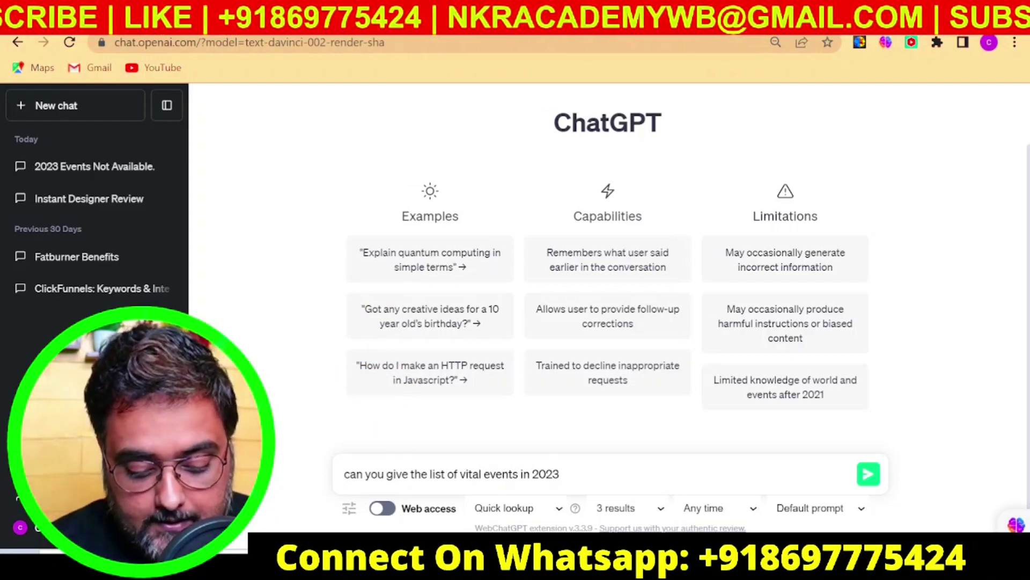
click(867, 477)
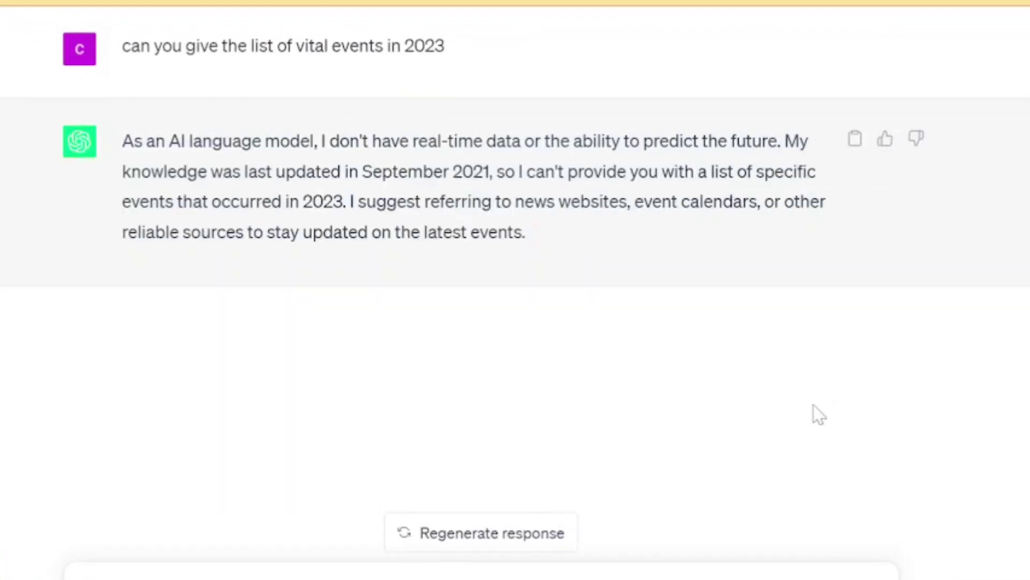
drag(490, 171, 364, 172)
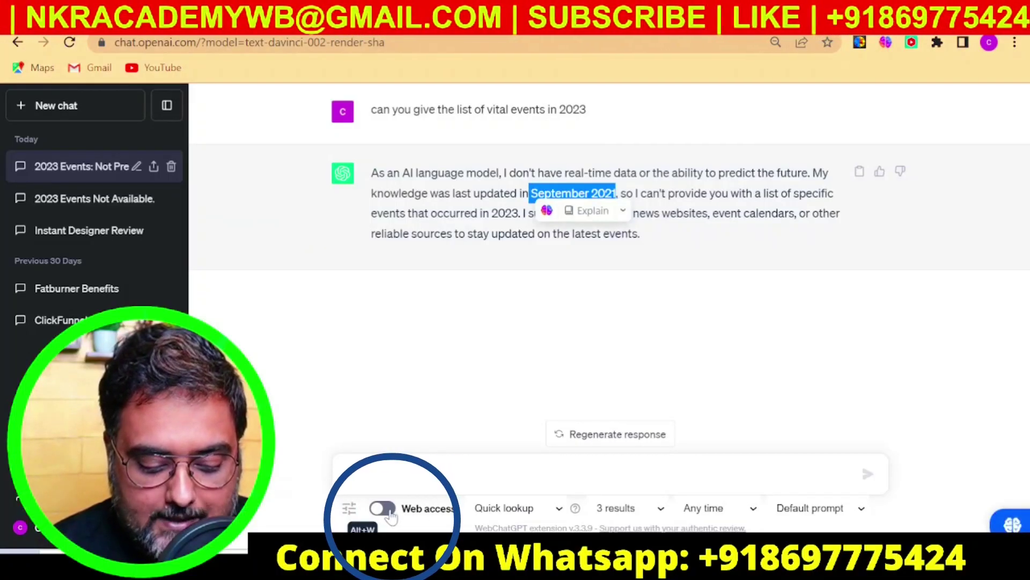
Step: Re-enable web access and resend the copied 2023 vital events question with web results attached
click(389, 512)
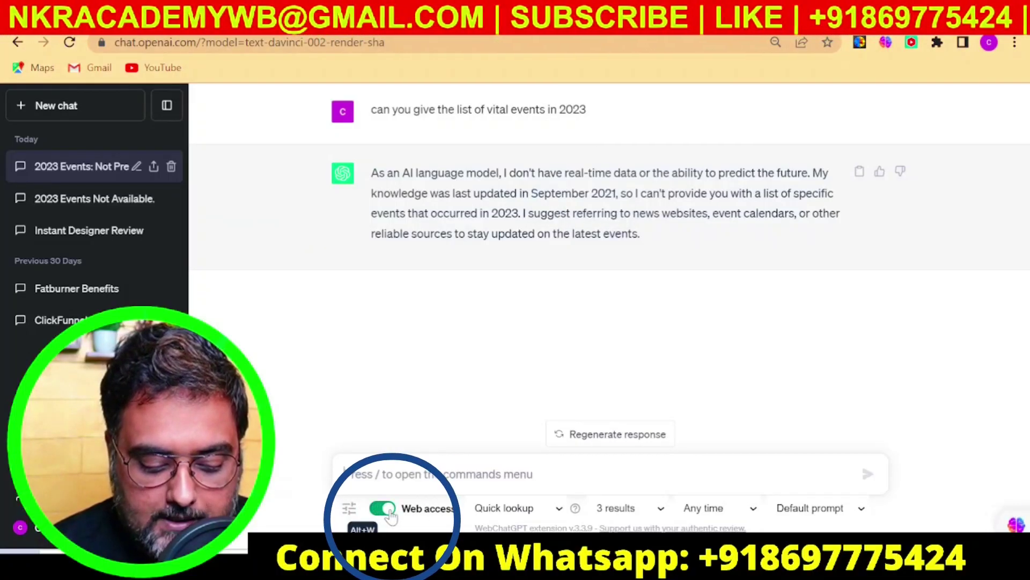
drag(590, 110, 377, 110)
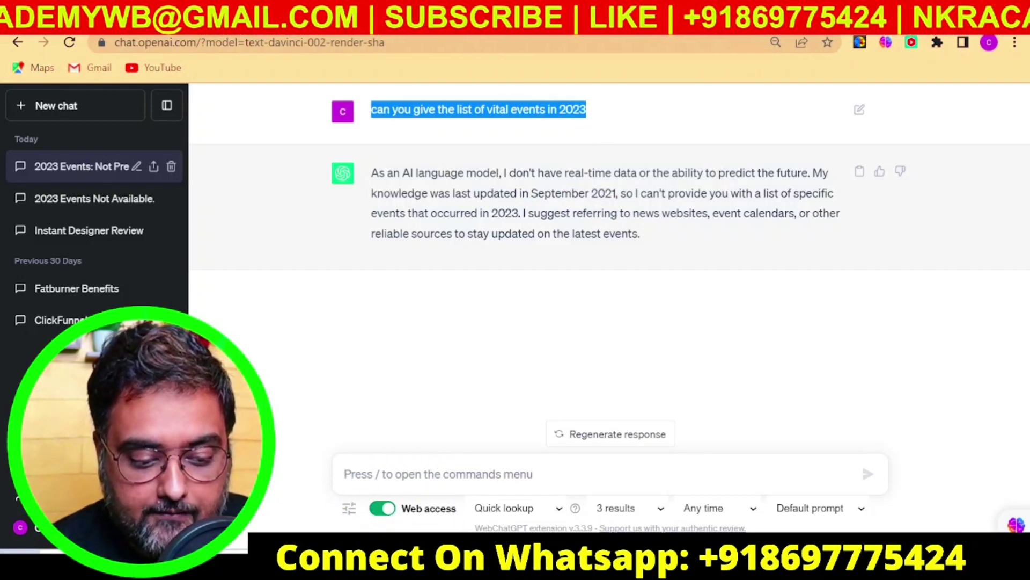
click(424, 474)
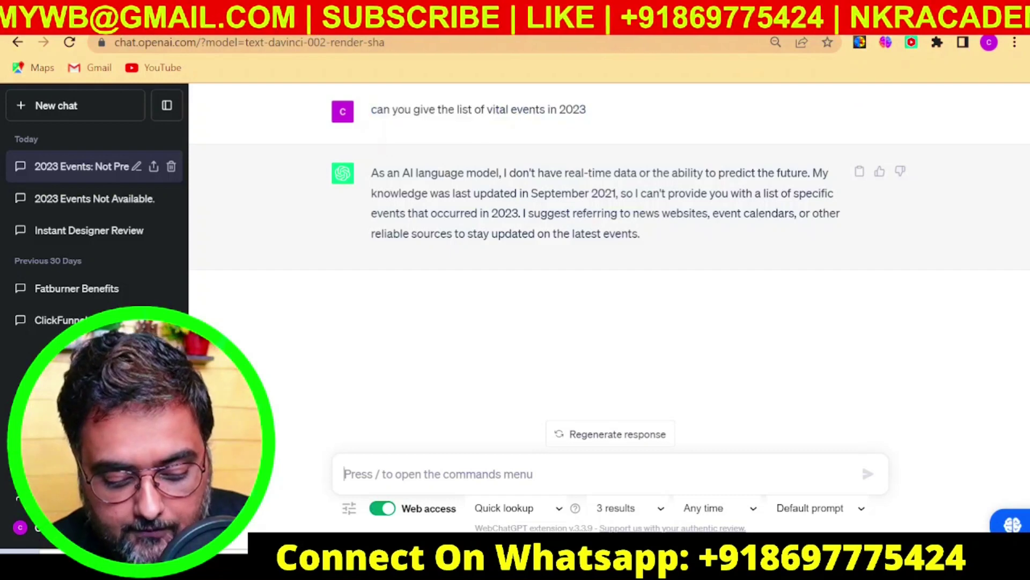
text(can you give the list of vital events in 2023)
key(Return)
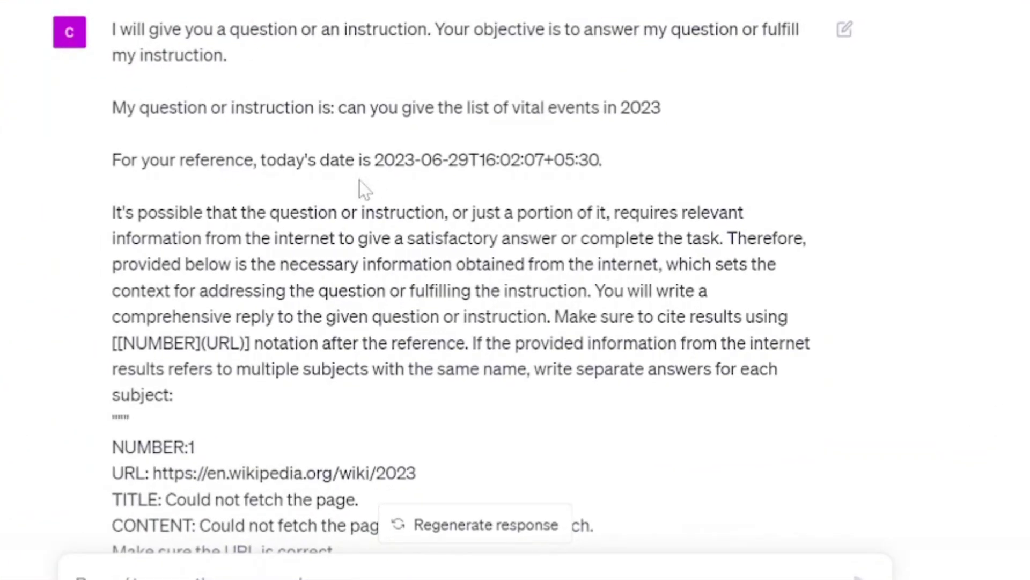
Step: Highlight the Wikipedia URLs, Deaths_in_2023 and the January 2023 events in the attached results
scroll(580, 346, down, 7)
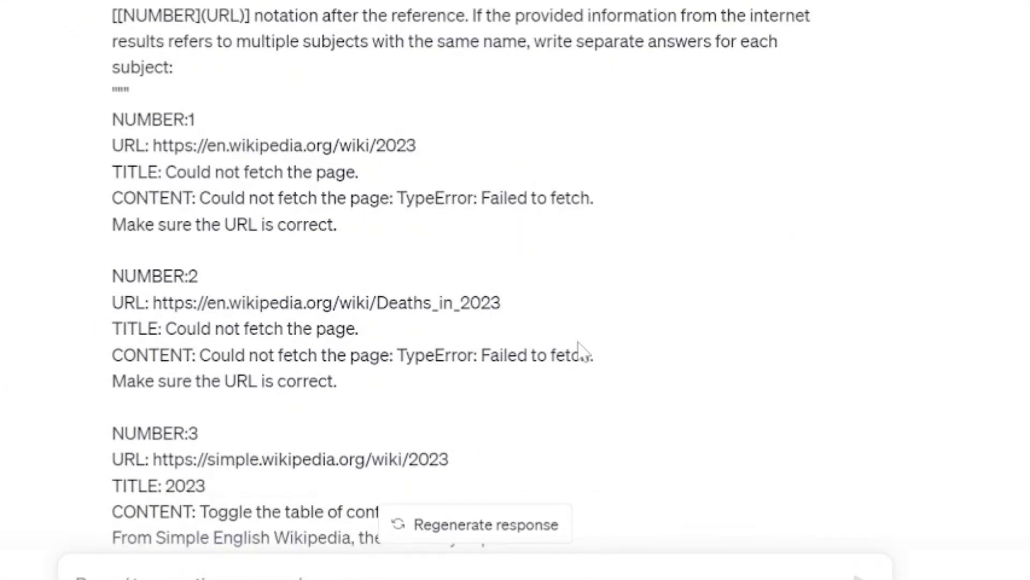
drag(154, 86, 432, 87)
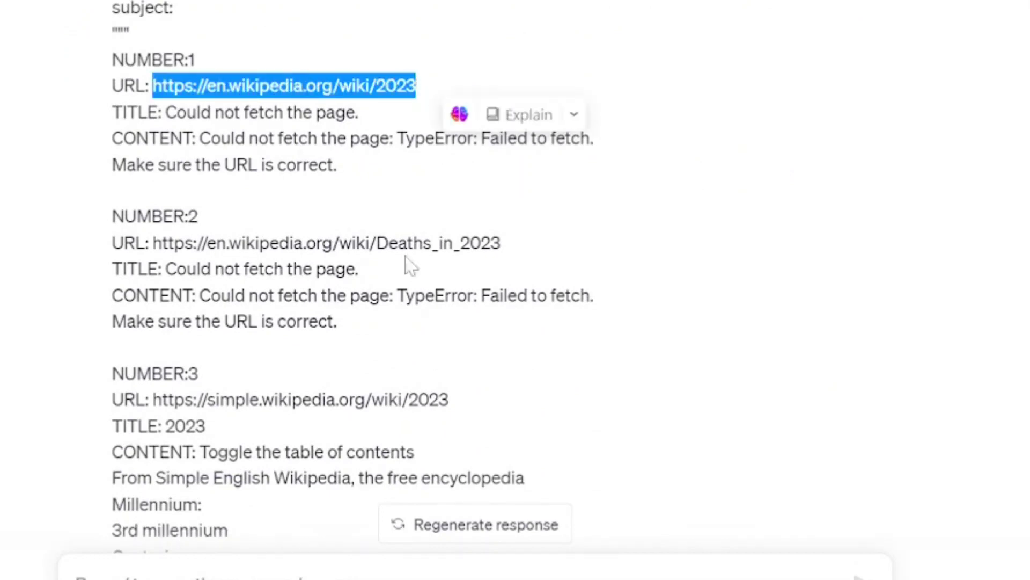
double_click(437, 242)
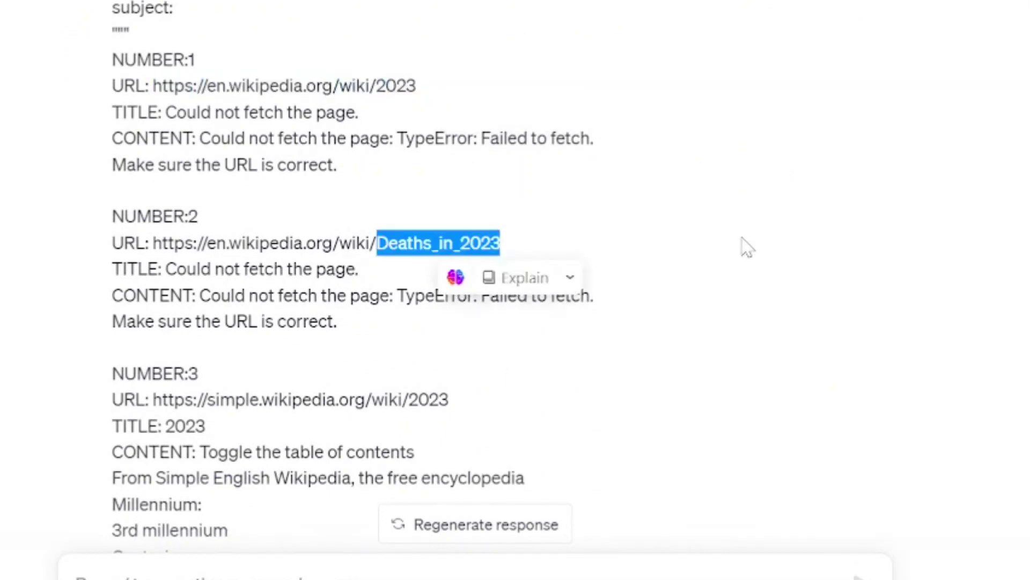
scroll(746, 247, down, 10)
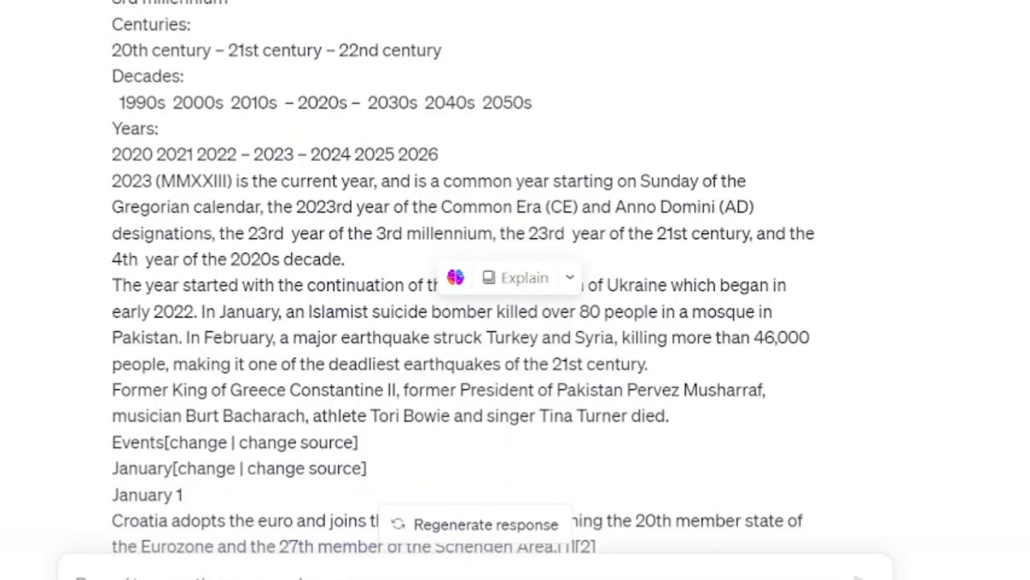
scroll(748, 248, down, 5)
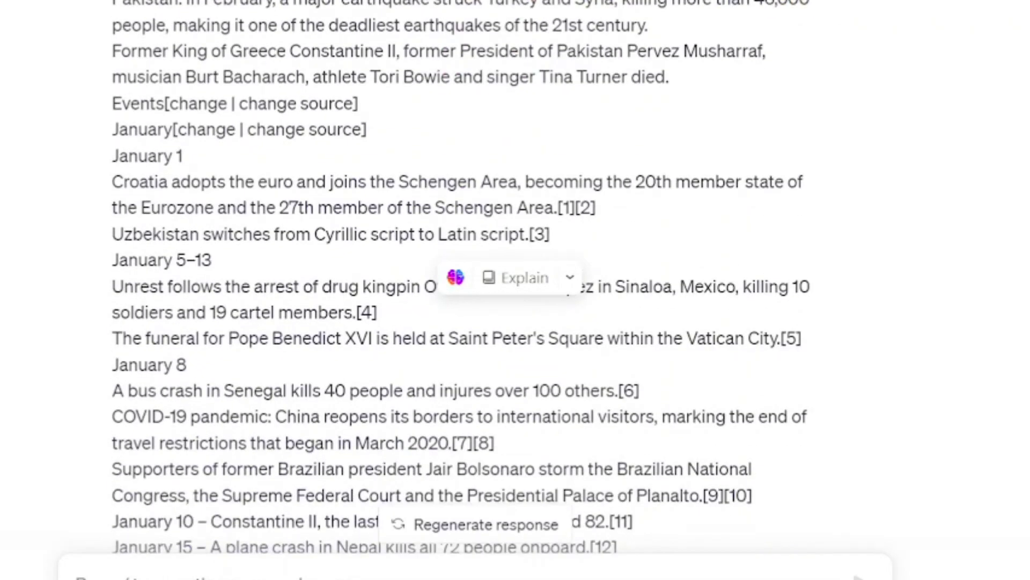
drag(112, 155, 313, 518)
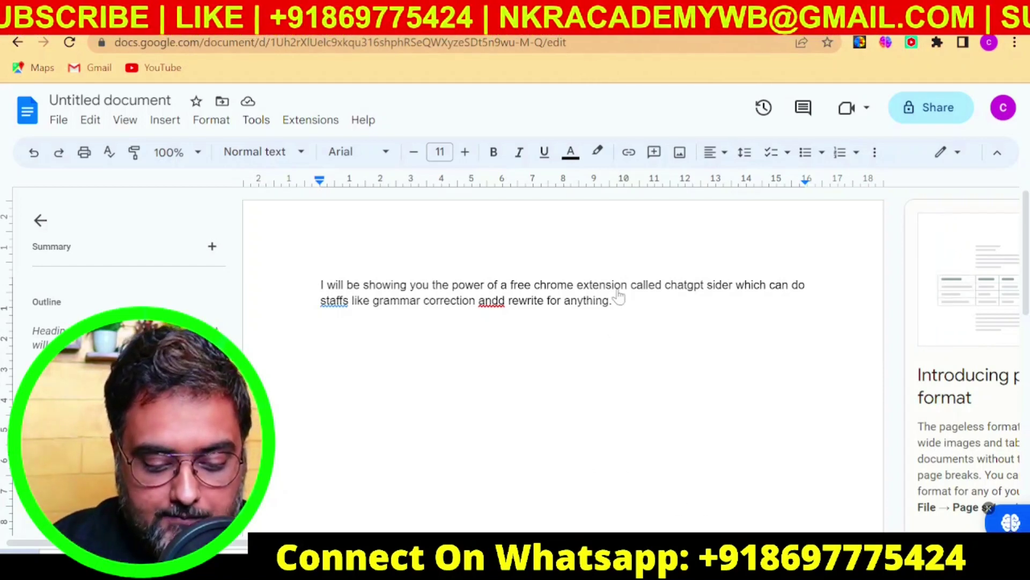
Step: Open Sider, look over its Write tab and prompt types, keep Custom prompt, and select the whole paragraph
click(1010, 522)
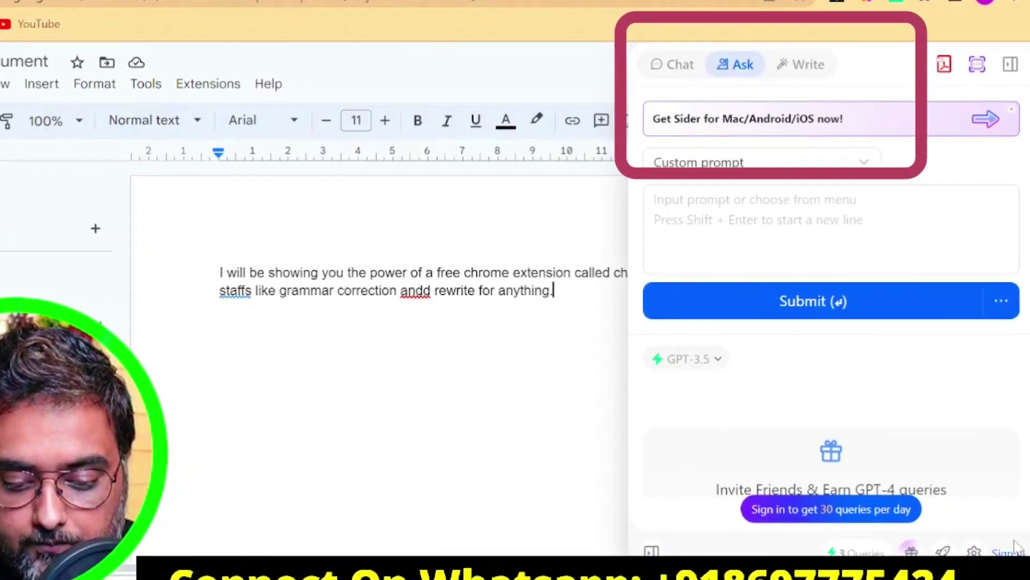
click(796, 58)
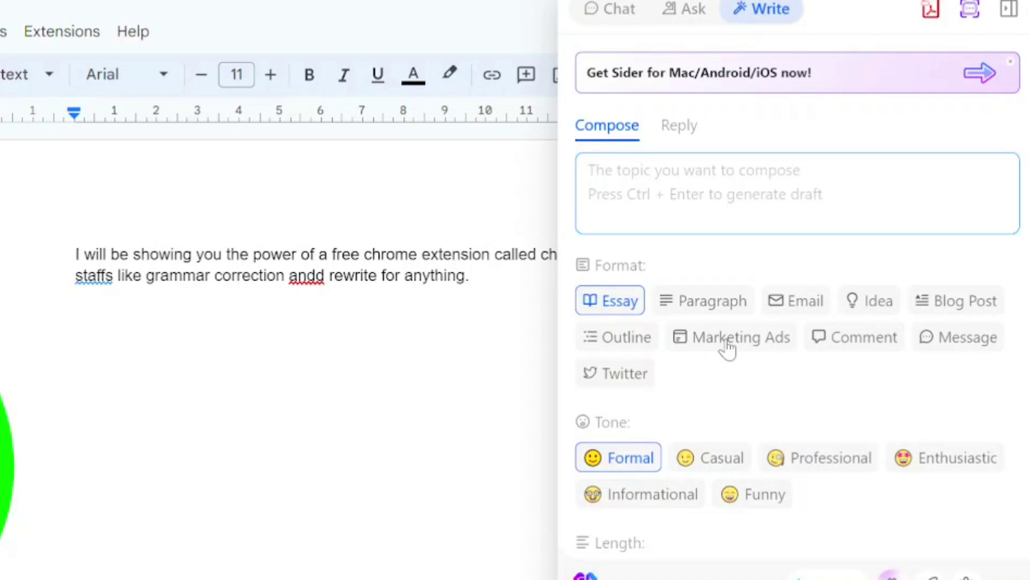
click(677, 16)
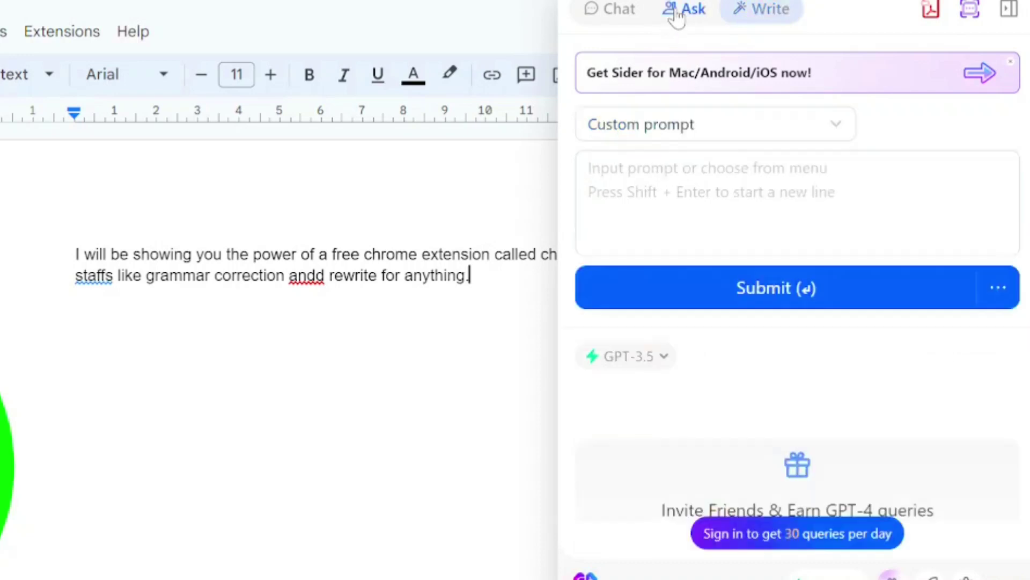
click(718, 137)
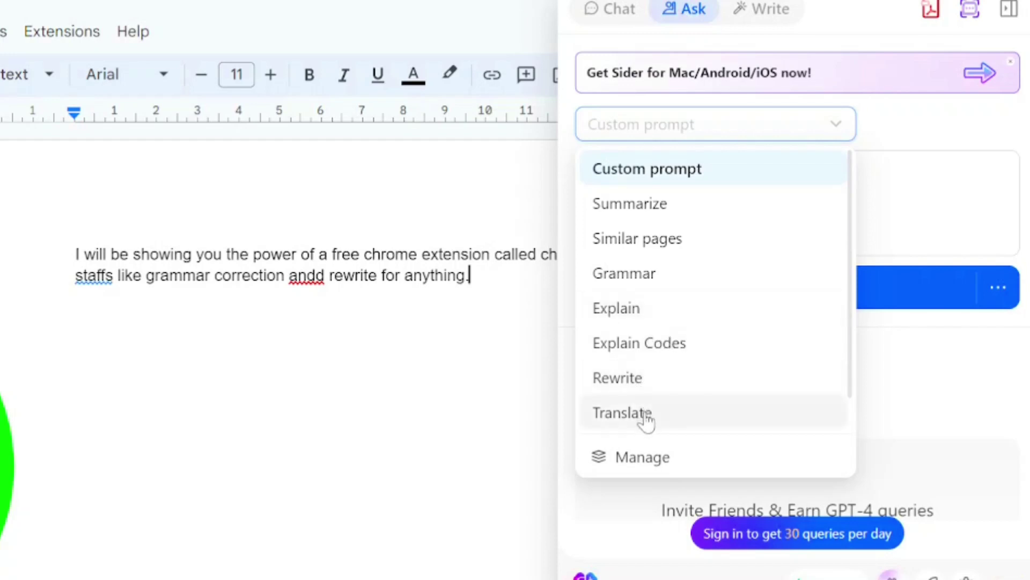
click(459, 275)
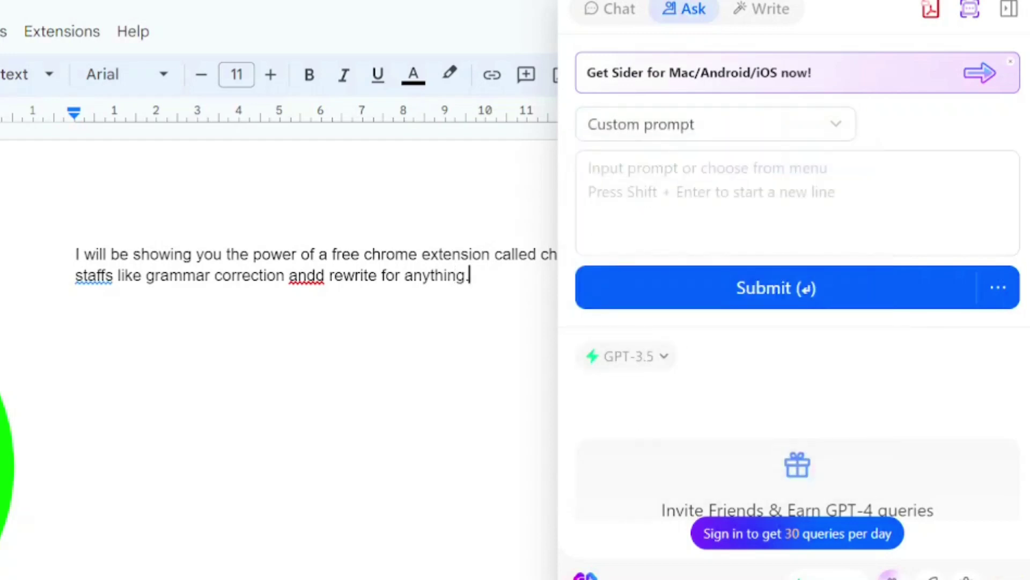
key(ctrl+a)
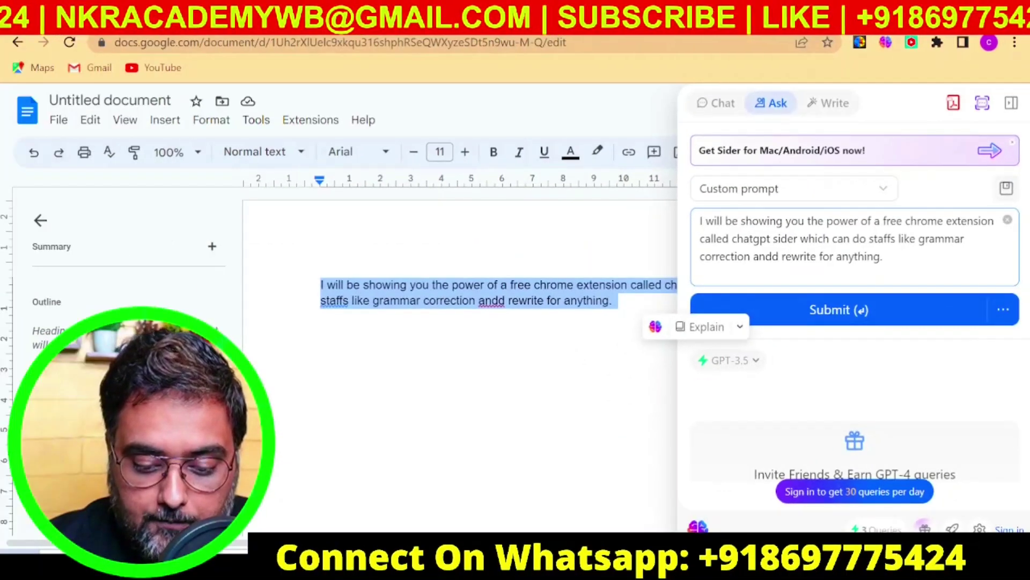
Step: Run Sider's Rewrite quick action on the selected sentence and dismiss the polished result
click(740, 328)
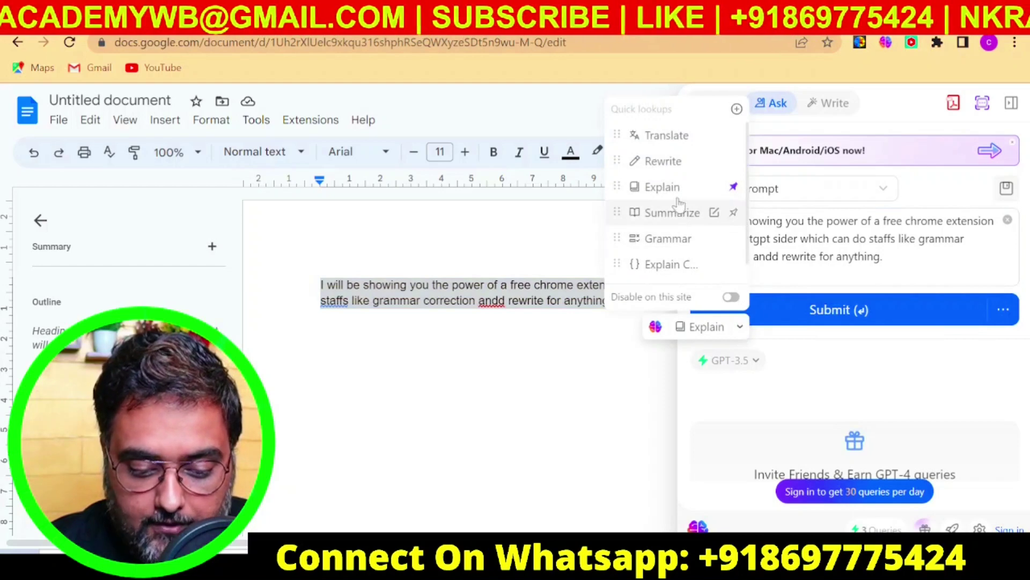
click(679, 168)
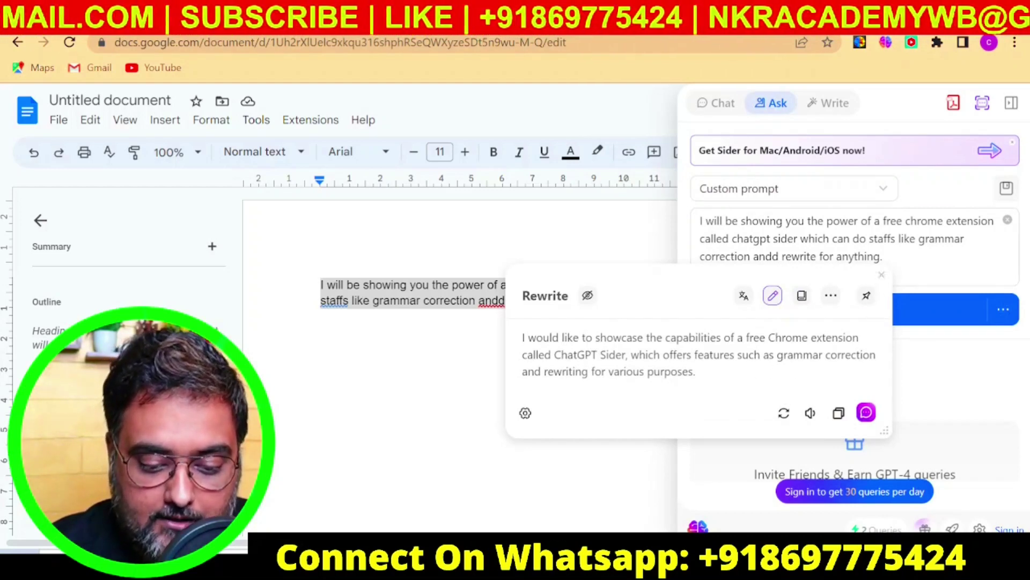
click(882, 276)
click(884, 195)
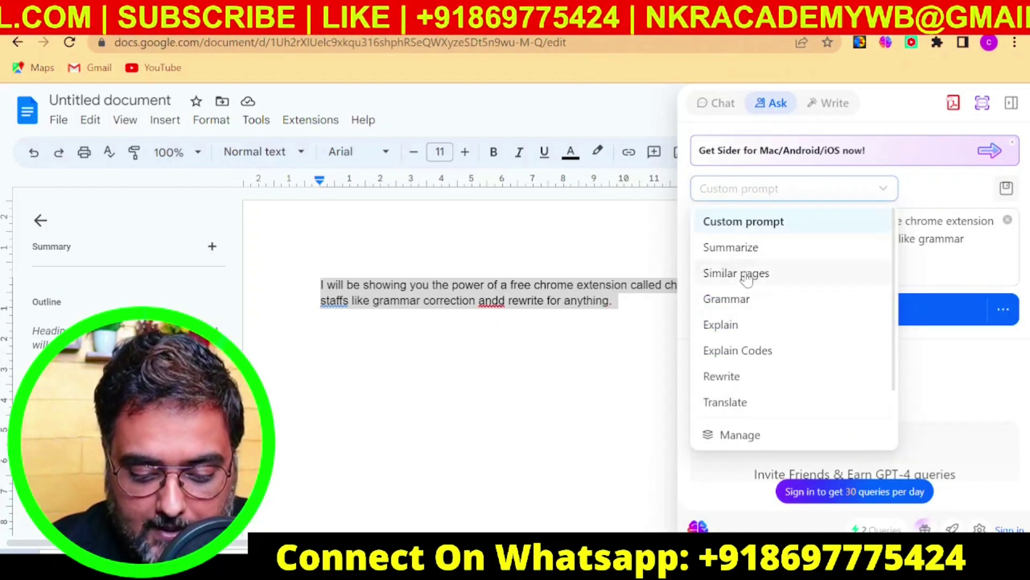
Step: Choose the Summarize prompt in Sider and submit the sentence for a second-grade summary
click(746, 250)
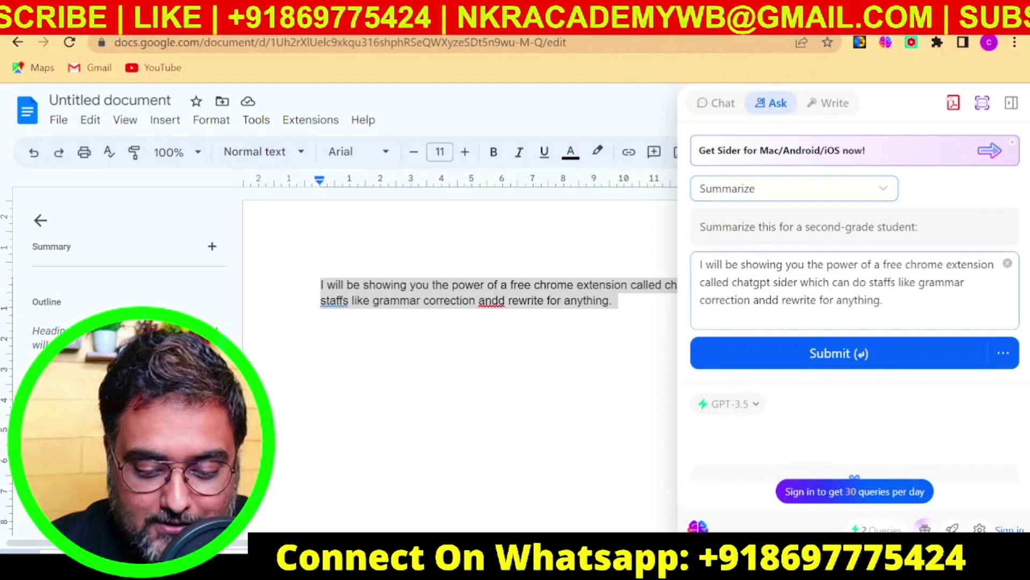
click(830, 355)
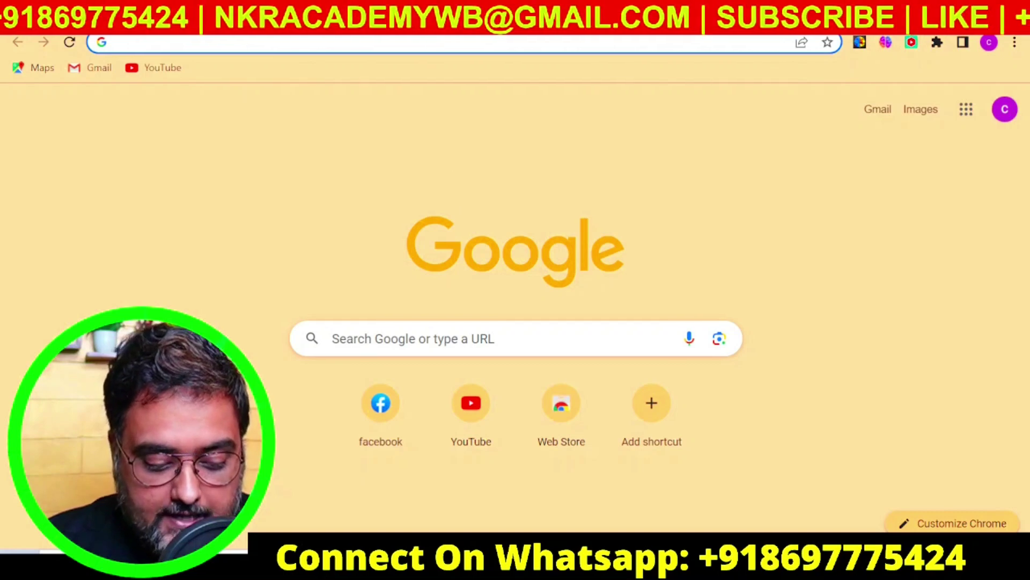
Step: Search Google for the suggestion 'how do i get an openai api key?' and view the results
click(332, 338)
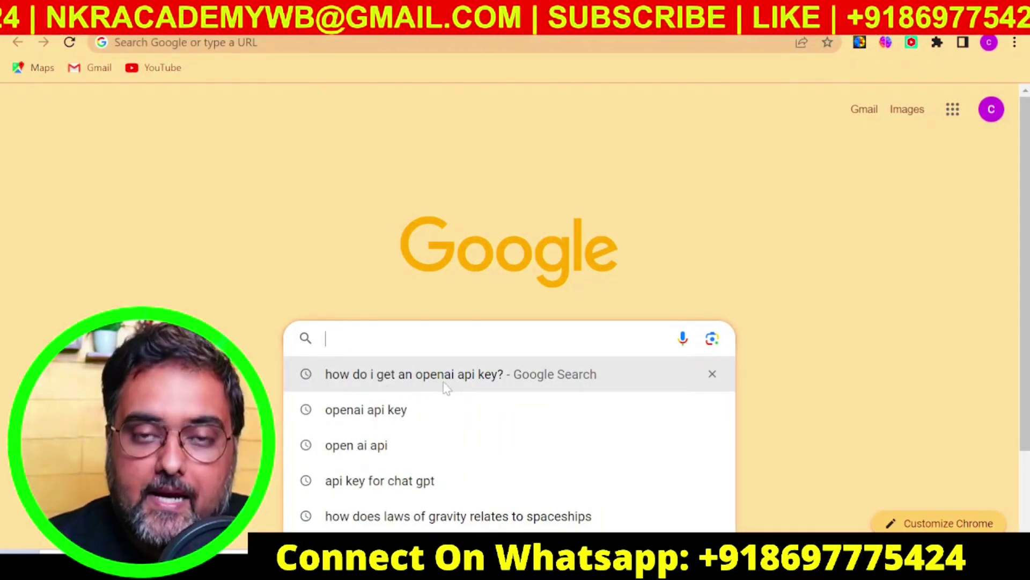
click(445, 389)
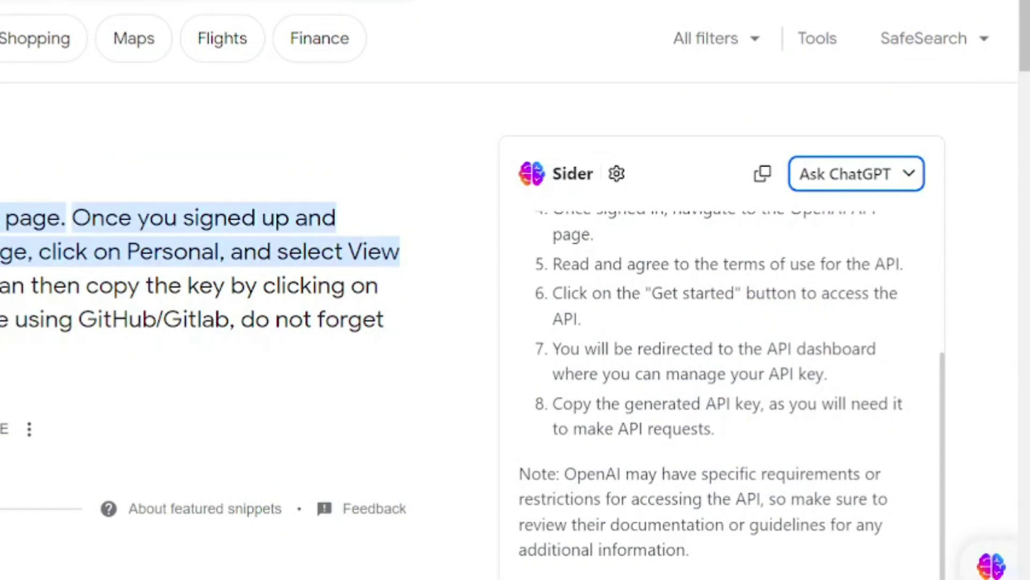
scroll(606, 160, down, 10)
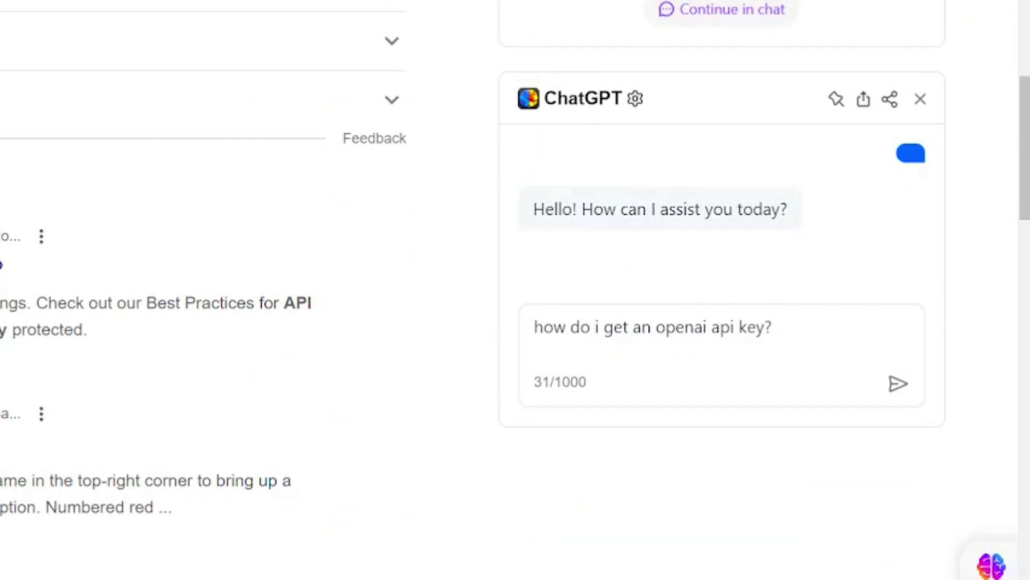
Step: Send the API key question to the ChatGPT panel, read its reply, and open the extension's settings
click(897, 384)
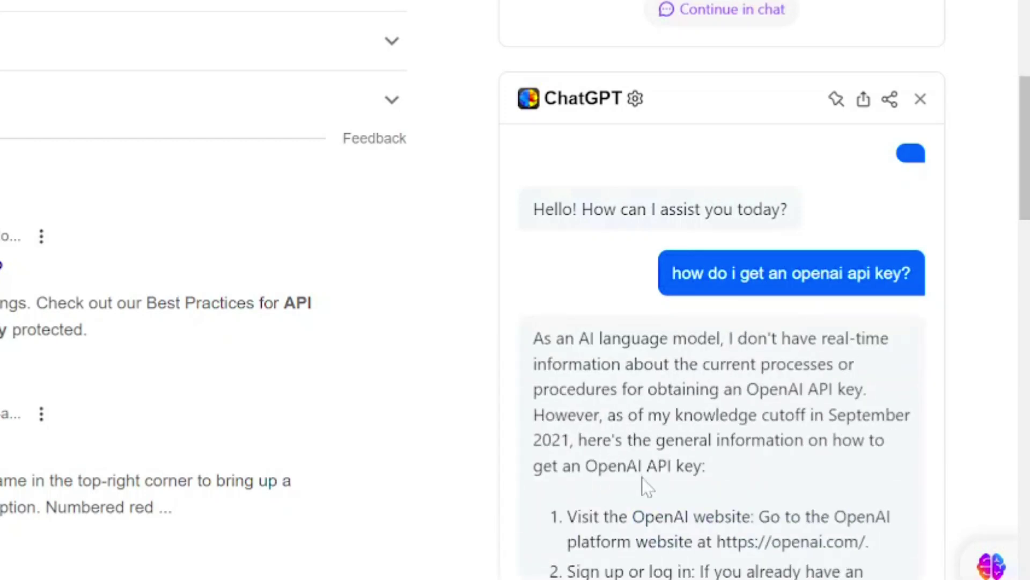
scroll(516, 290, down, 2)
scroll(515, 289, down, 8)
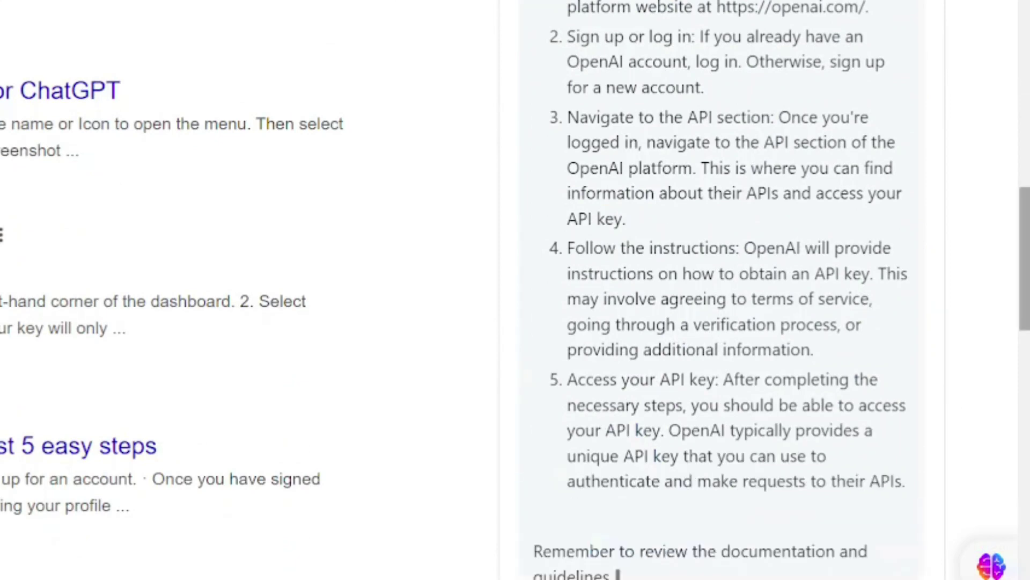
scroll(516, 289, down, 8)
scroll(515, 290, down, 1)
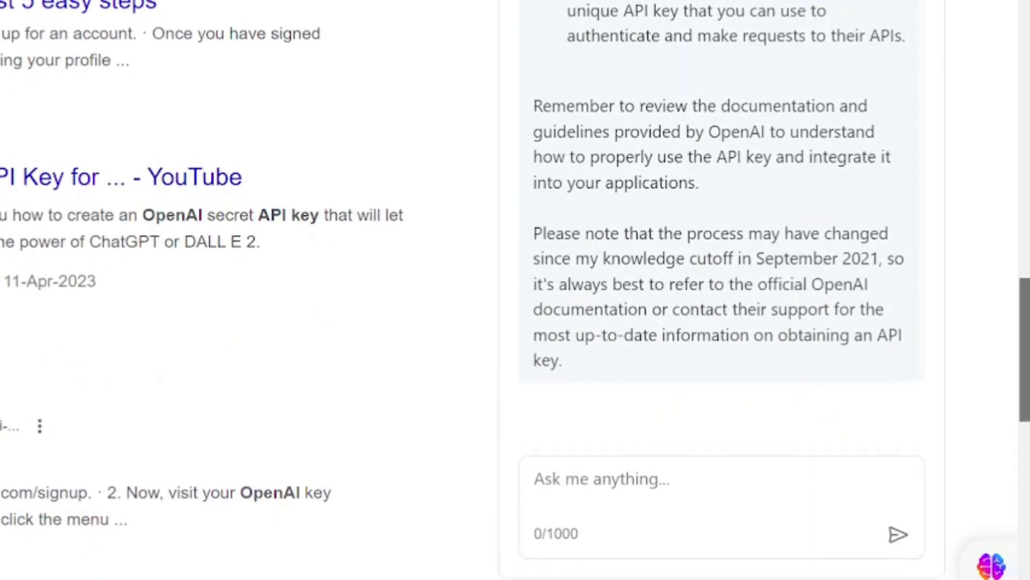
scroll(535, 181, up, 20)
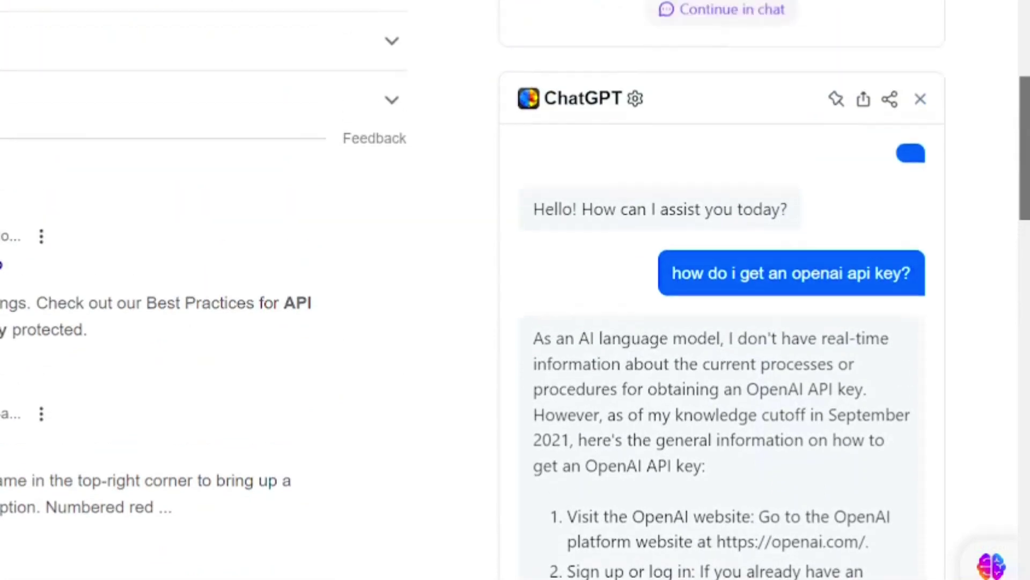
click(635, 110)
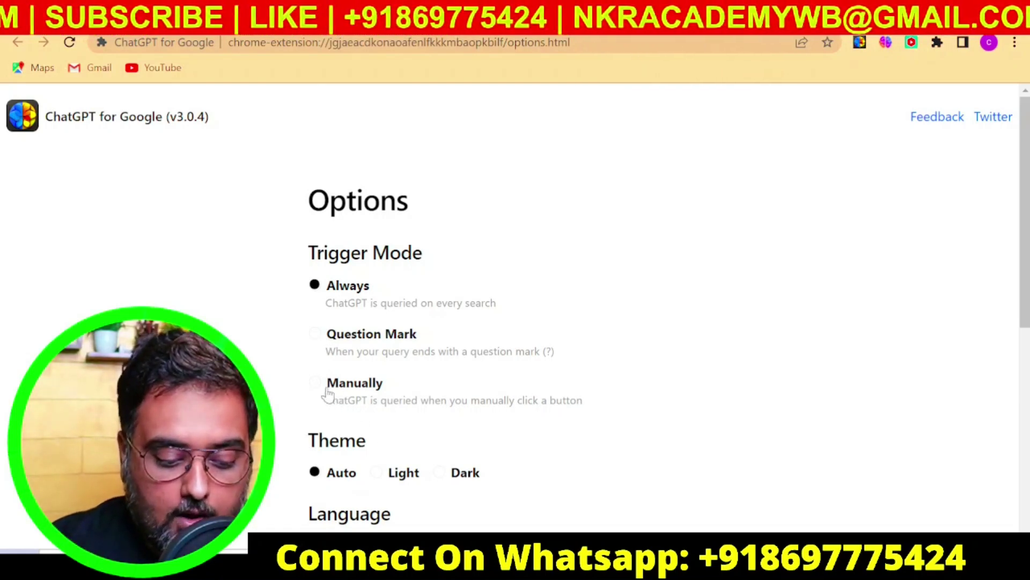
Step: Select OpenAI API as the AI Provider, showing its still-empty API key field
scroll(452, 326, down, 3)
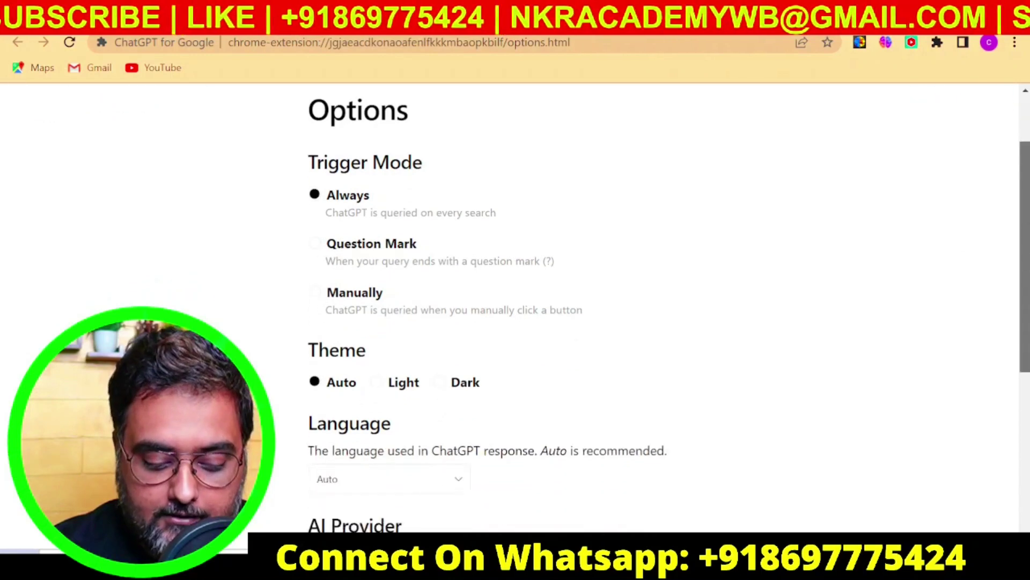
scroll(743, 359, down, 5)
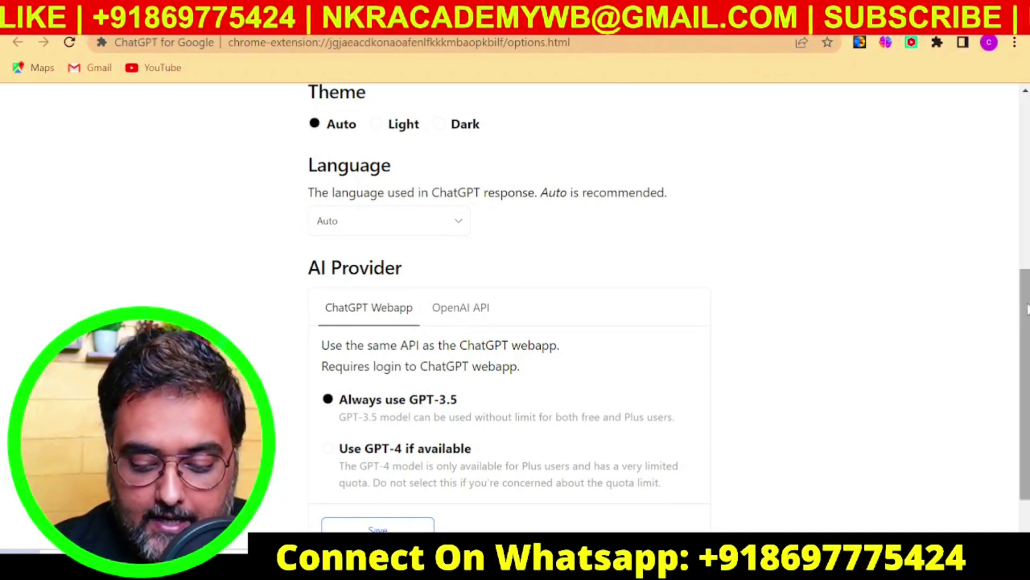
scroll(1026, 308, down, 2)
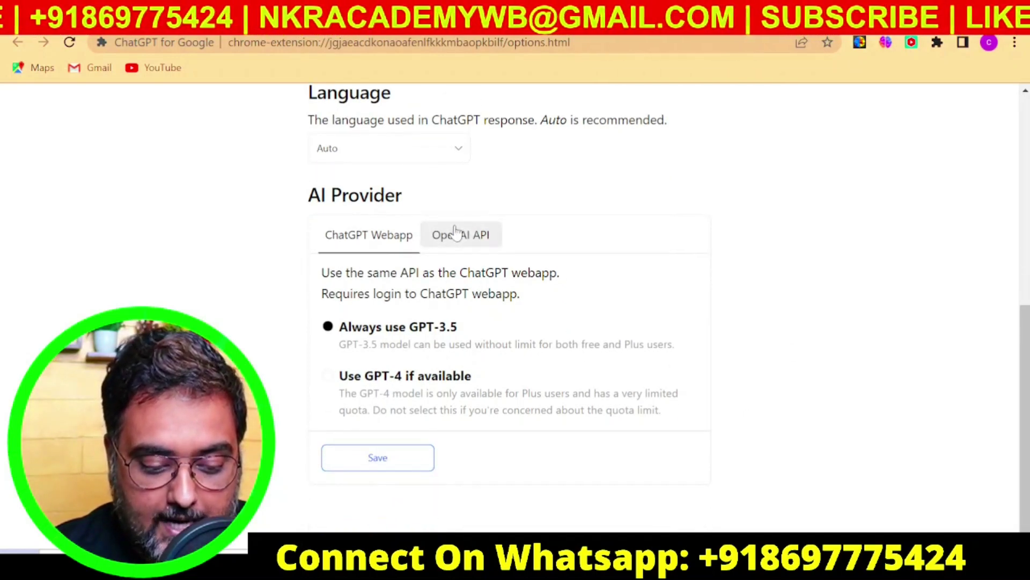
click(453, 233)
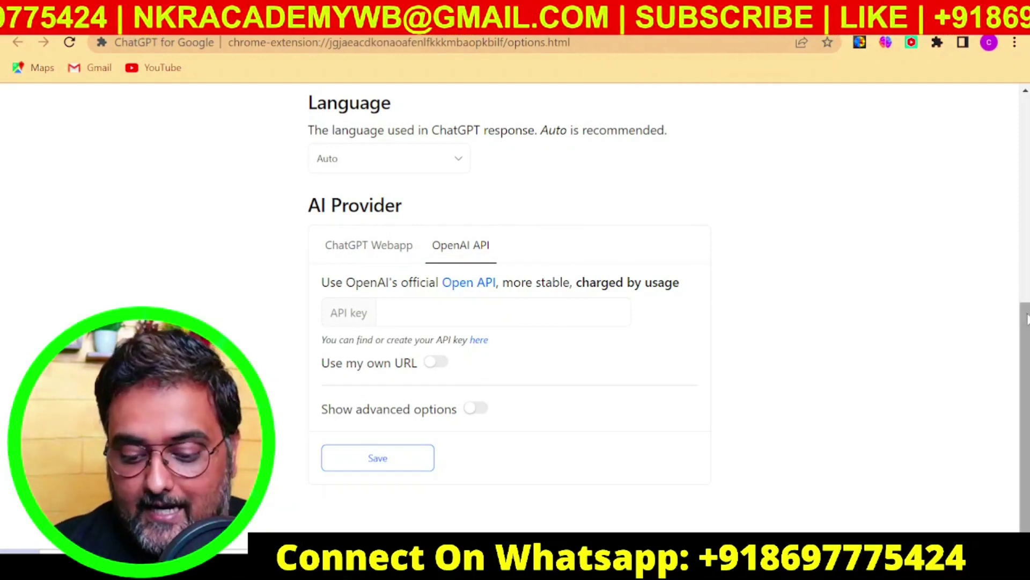
scroll(1025, 376, up, 8)
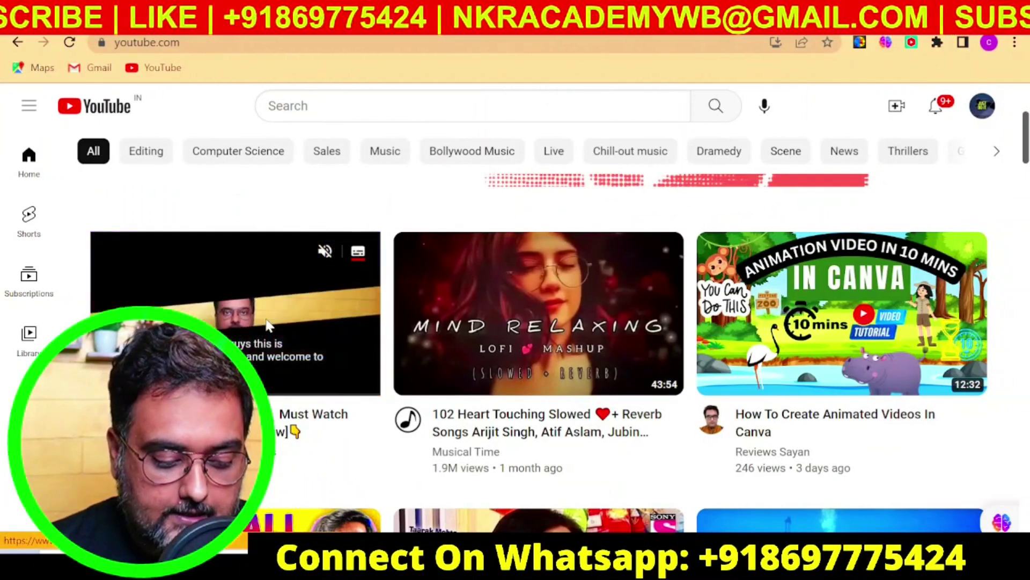
Step: Play the CourseReel AI review video, skip its ad, and send the transcript to ChatGPT for a summary
click(267, 325)
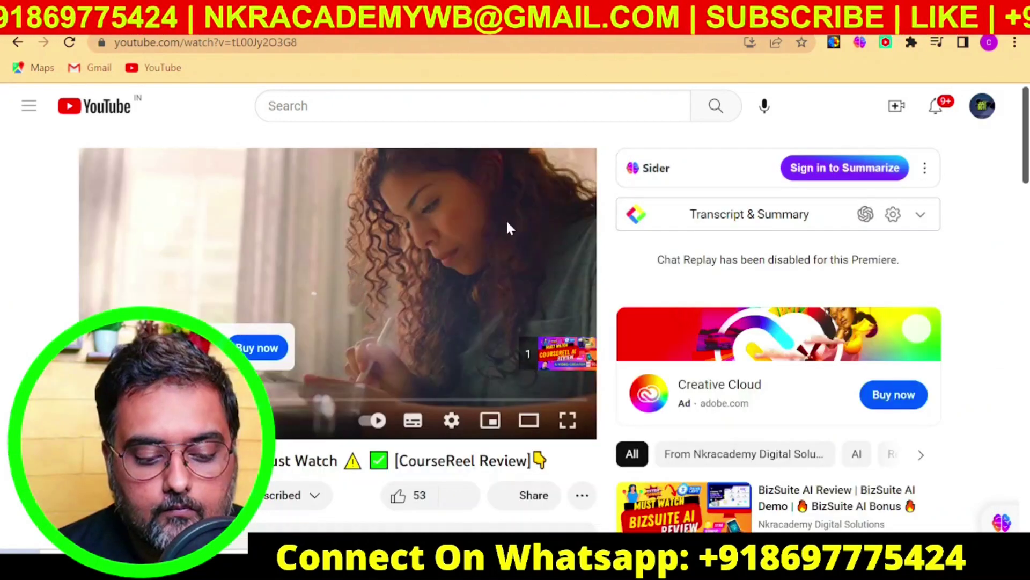
click(551, 356)
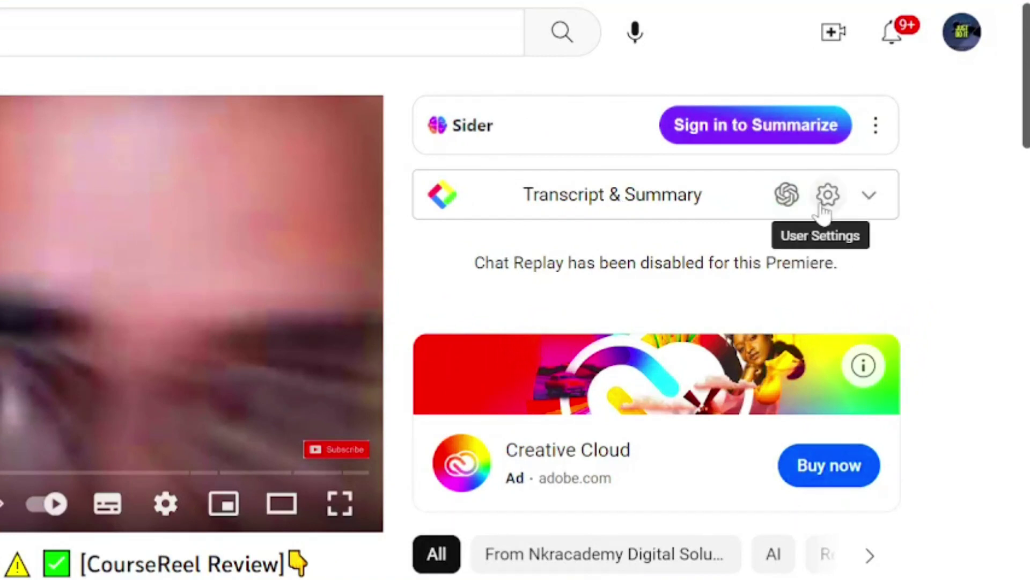
click(788, 197)
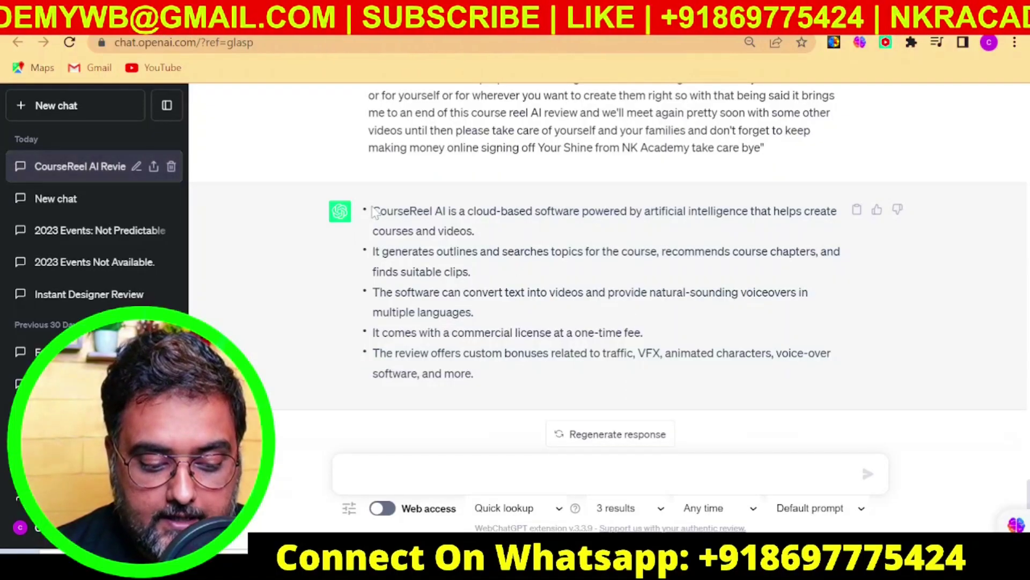
drag(374, 212, 556, 373)
click(558, 374)
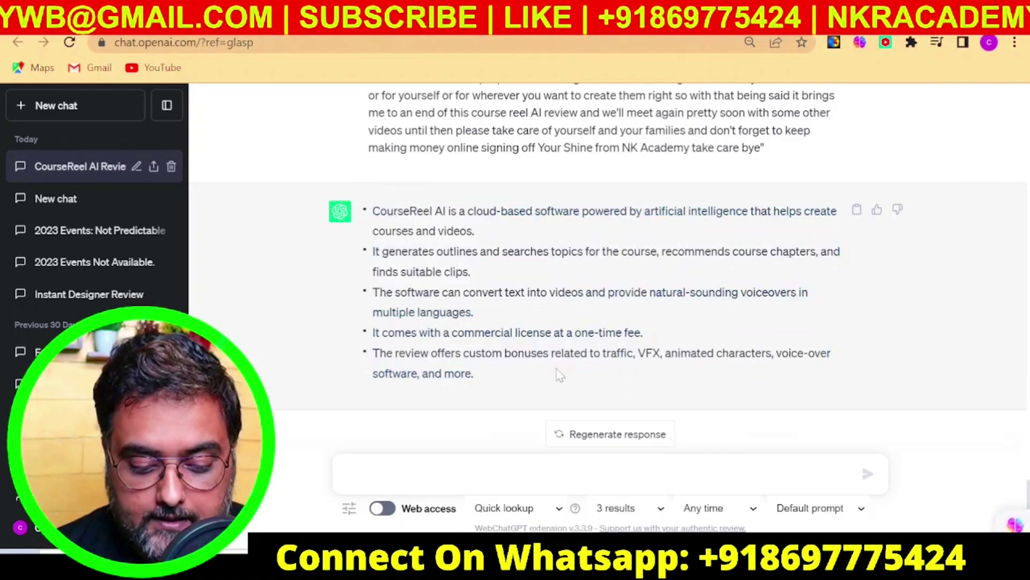
scroll(866, 146, up, 10)
scroll(866, 146, up, 15)
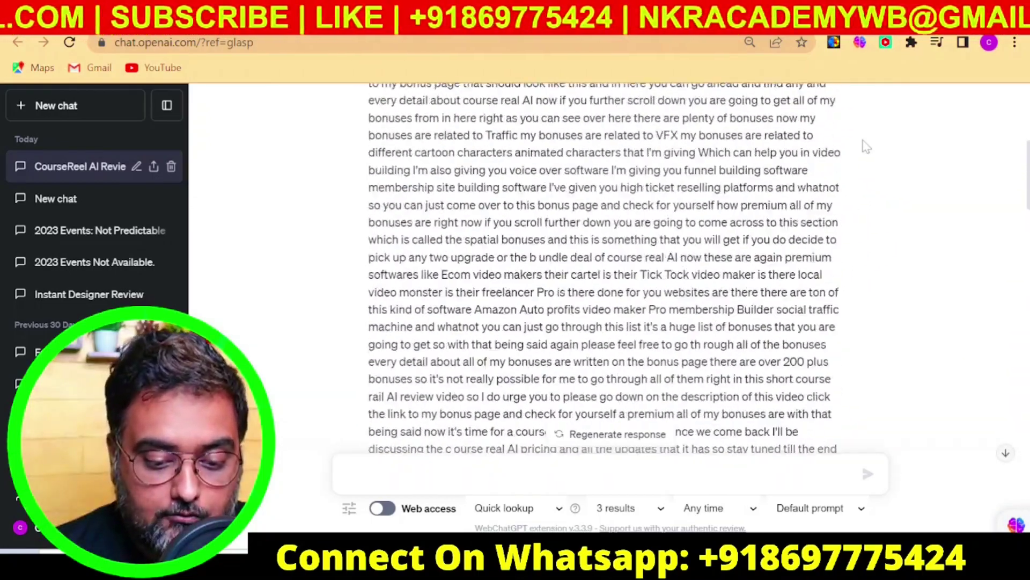
scroll(866, 146, up, 8)
scroll(866, 146, down, 20)
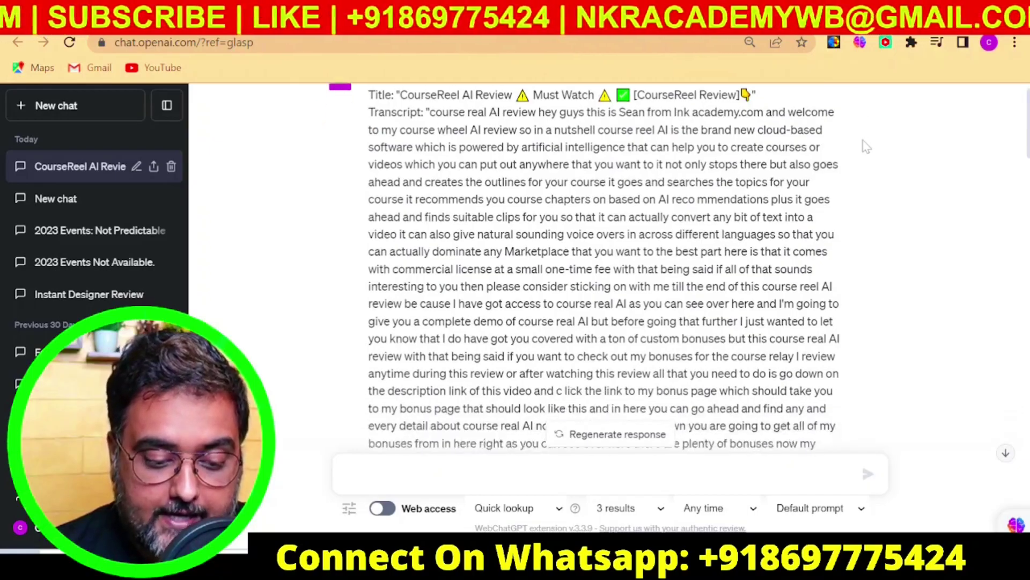
scroll(866, 146, down, 15)
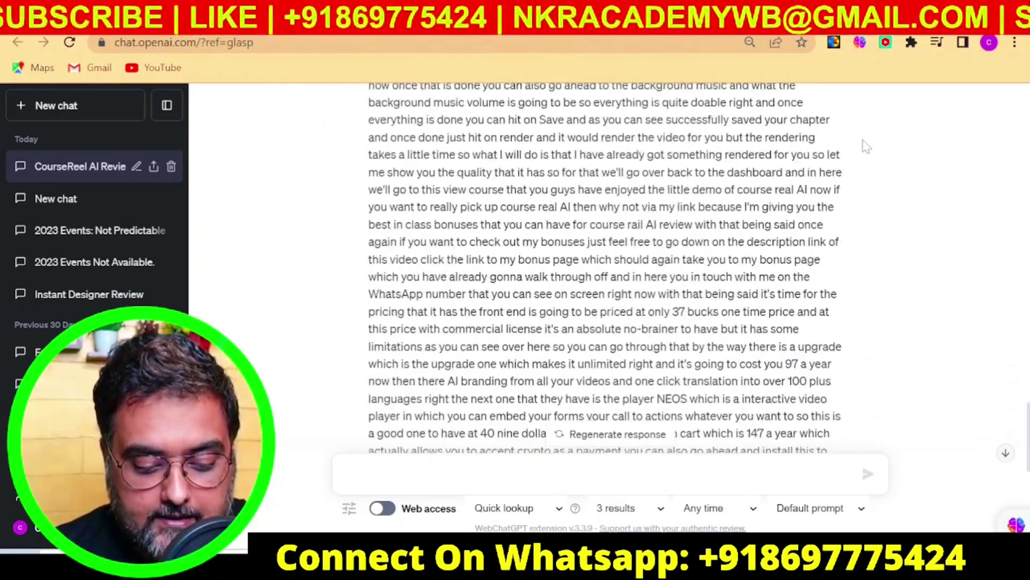